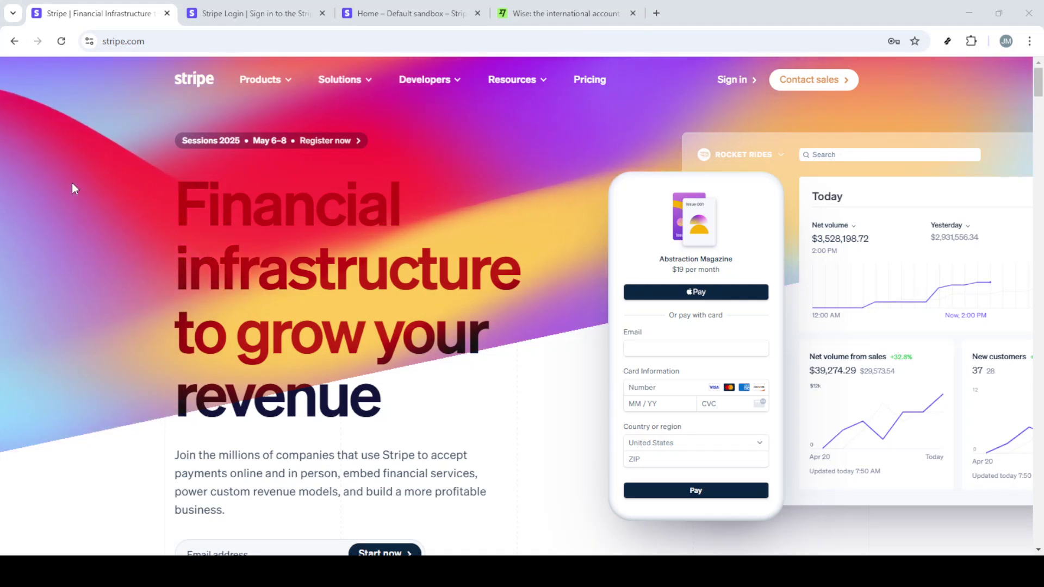
Sign in to the Stripe sandbox dashboard from the Stripe Login tab
click(729, 79)
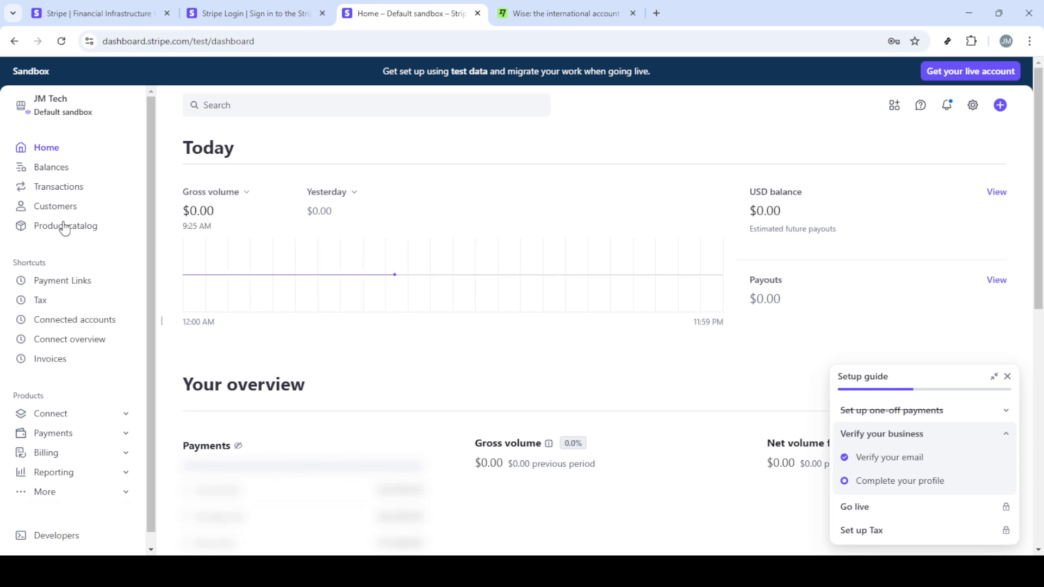
From Balances, begin adding a payout bank account and send the email verification link
click(59, 174)
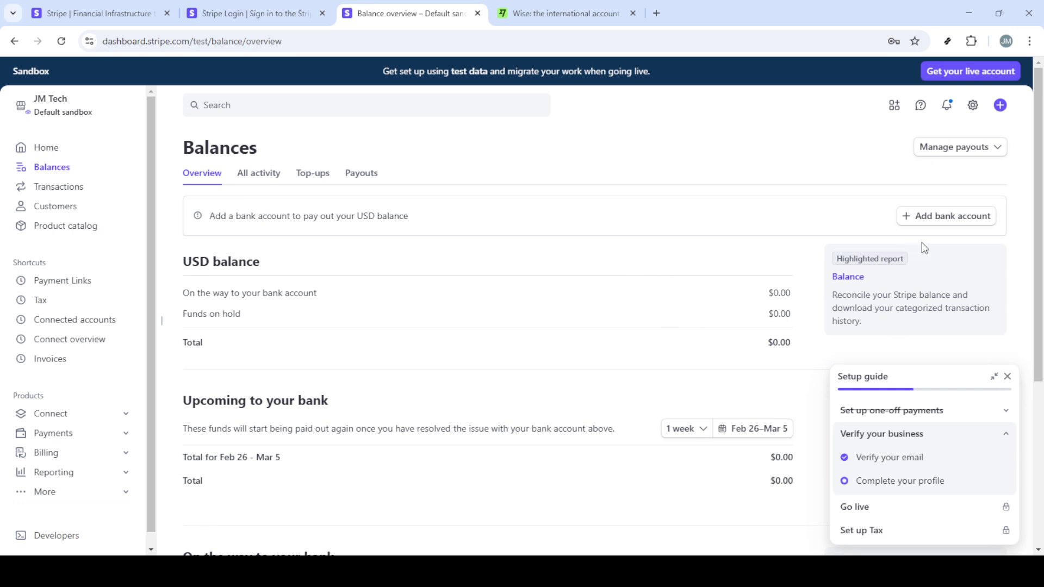
click(921, 217)
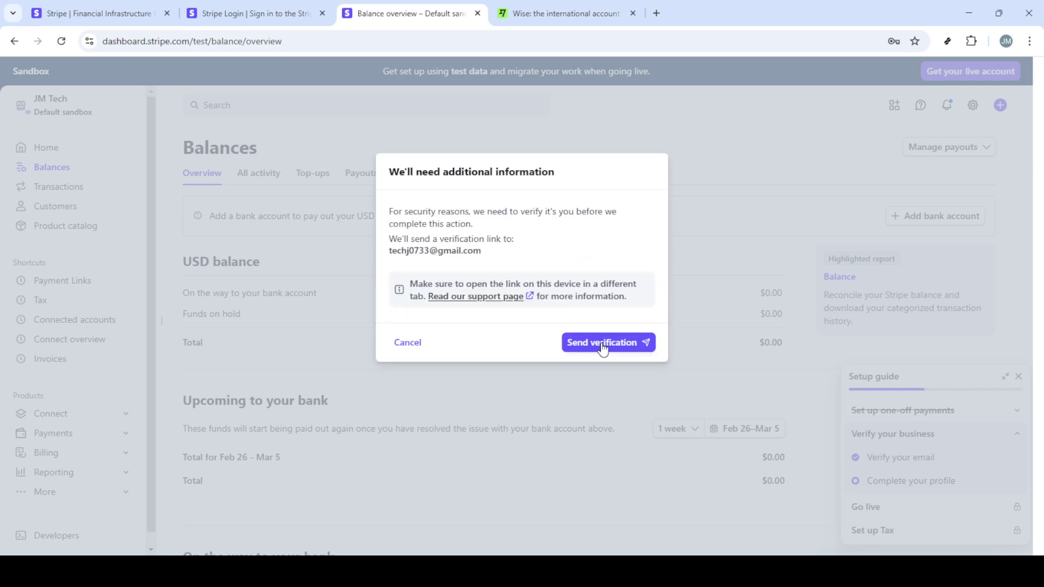
click(601, 343)
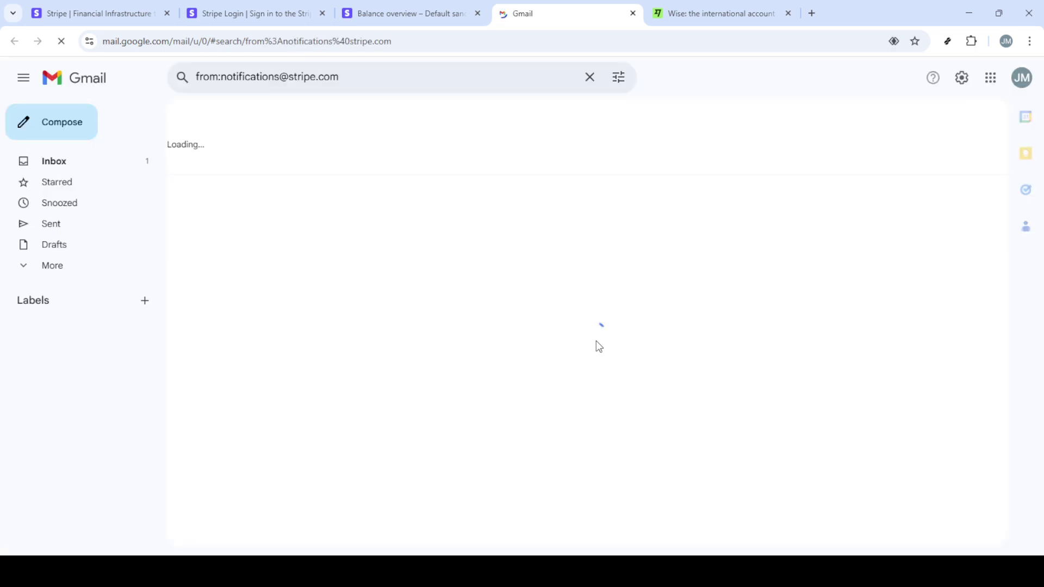
Glance at the test invoice in the Gmail inbox, then open 'Your Stripe verification link'
click(90, 166)
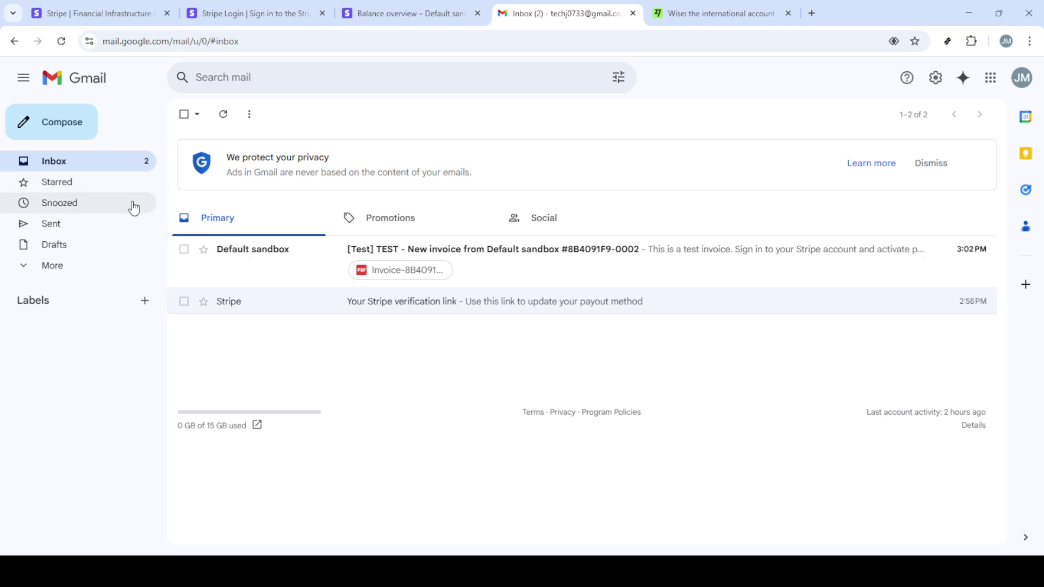
click(70, 167)
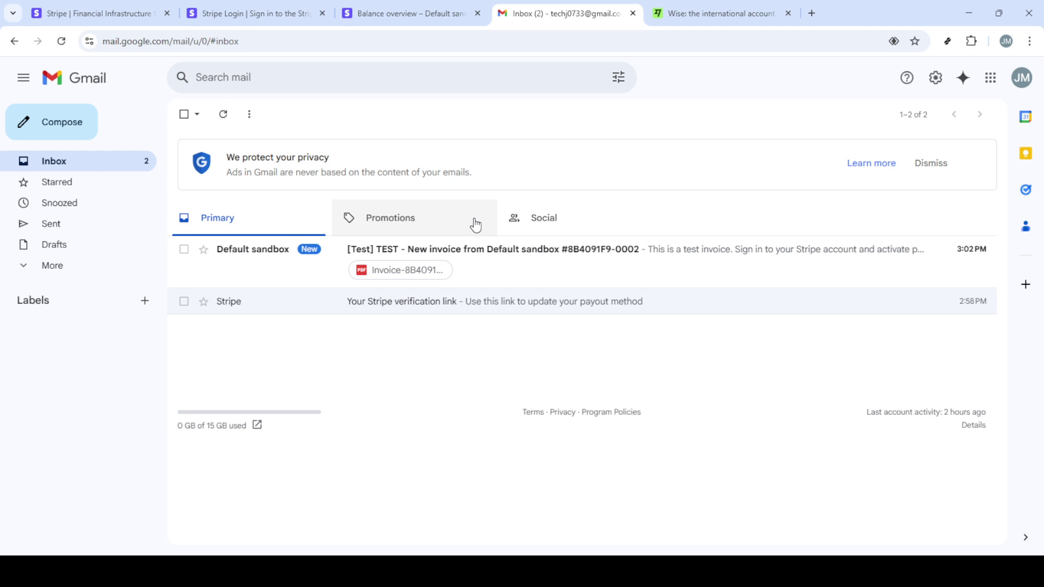
mouse_move(486, 259)
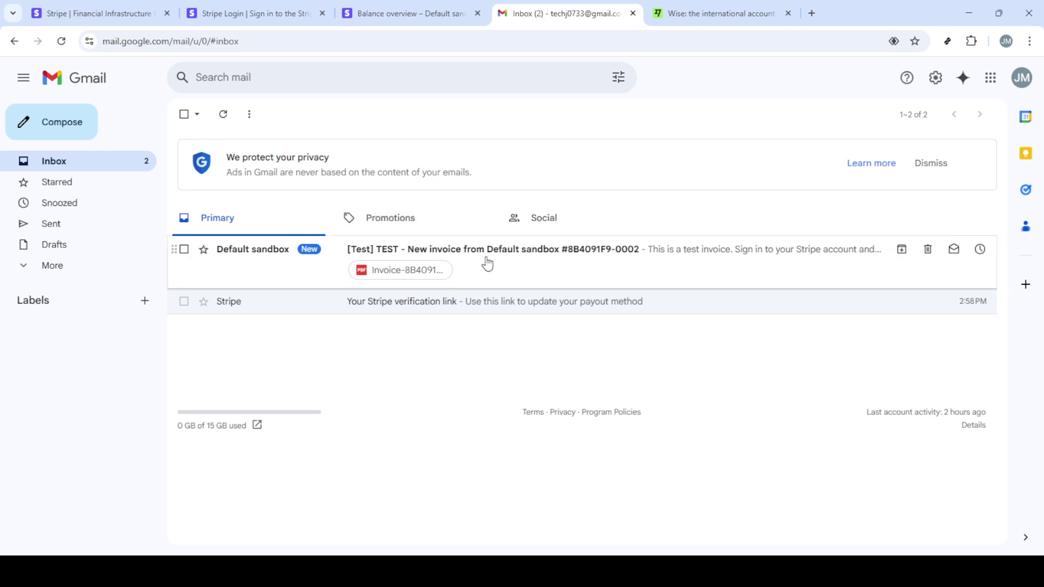
click(497, 271)
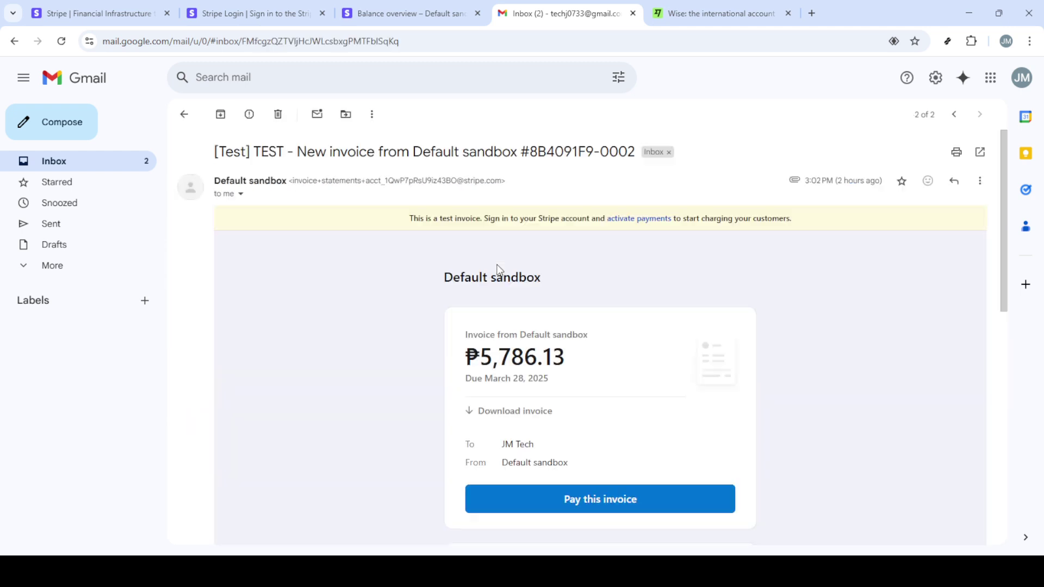
click(184, 114)
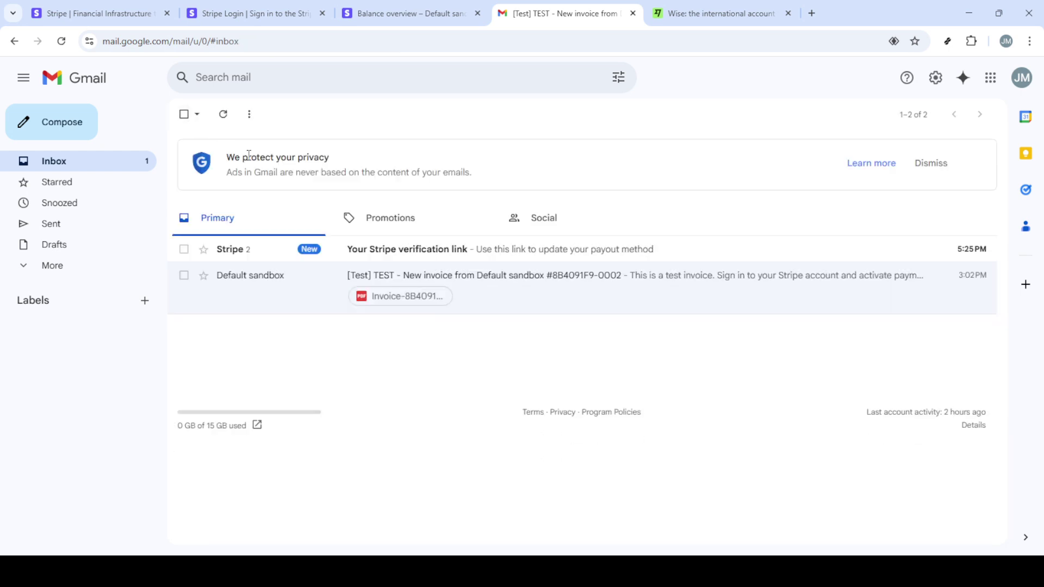
click(404, 248)
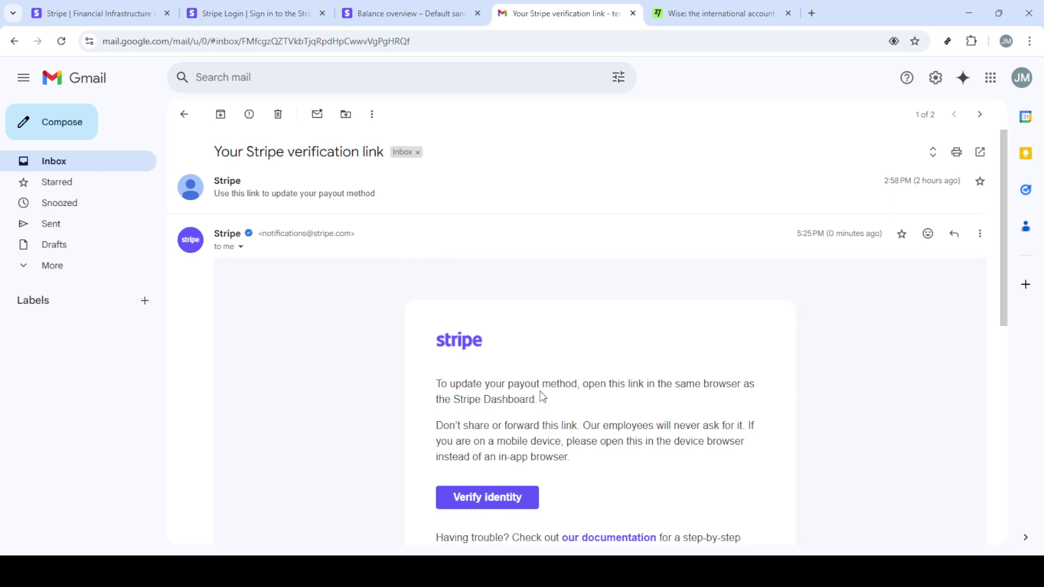
scroll(541, 397, down, 2)
Follow the Verify identity link in the Stripe email to the success page
click(482, 370)
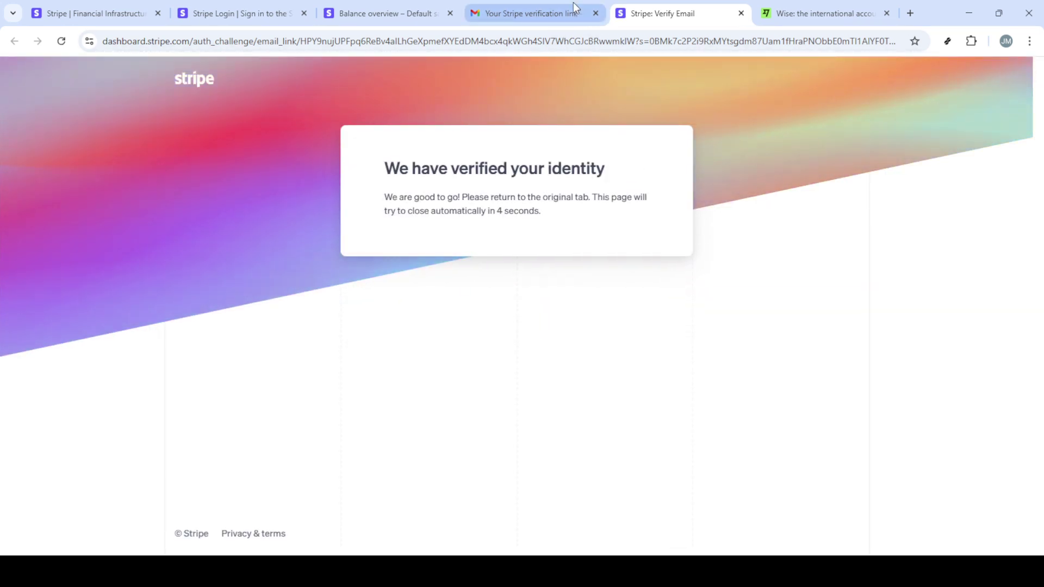
On the Balance overview tab, confirm the account password to reach the phone code prompt
click(400, 9)
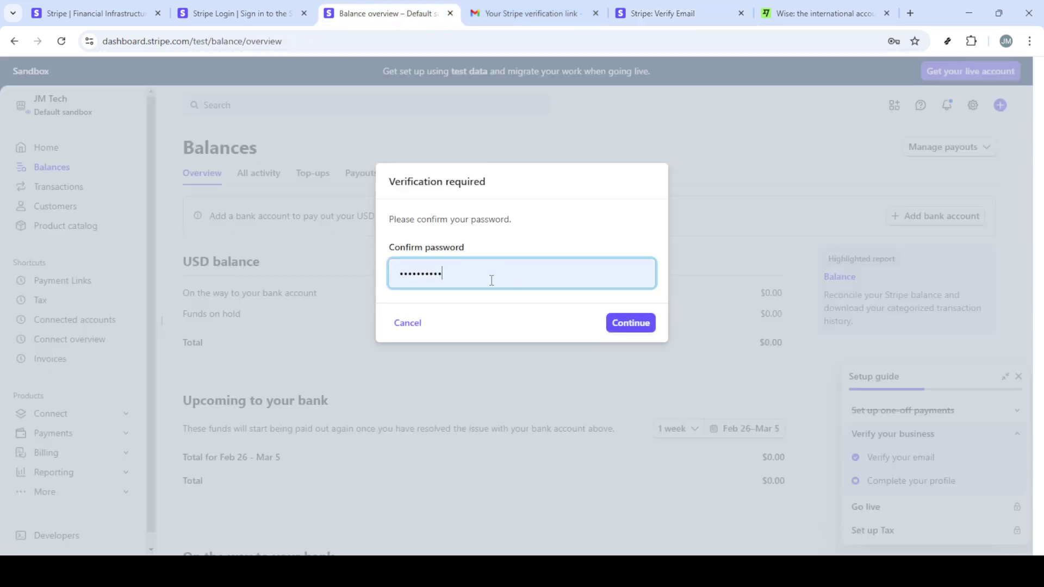
click(638, 328)
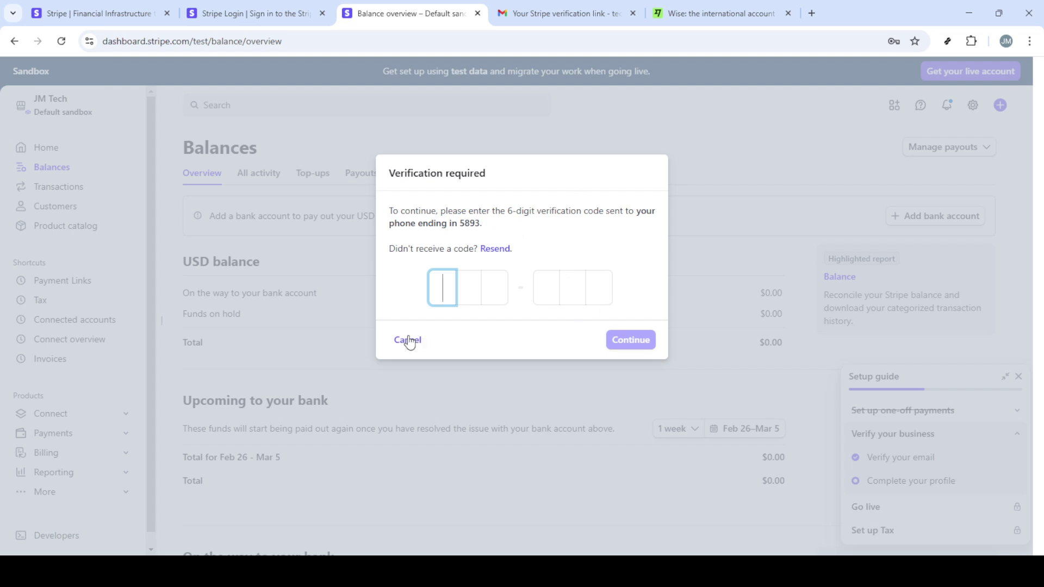
View the Wise homepage, then cancel Stripe's 6-digit phone code verification
click(720, 9)
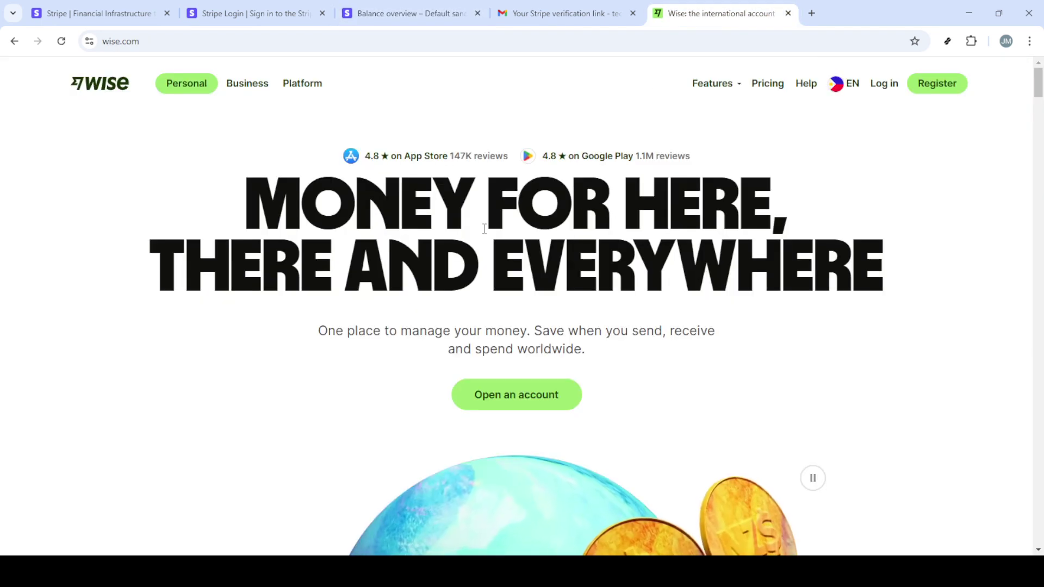
click(420, 7)
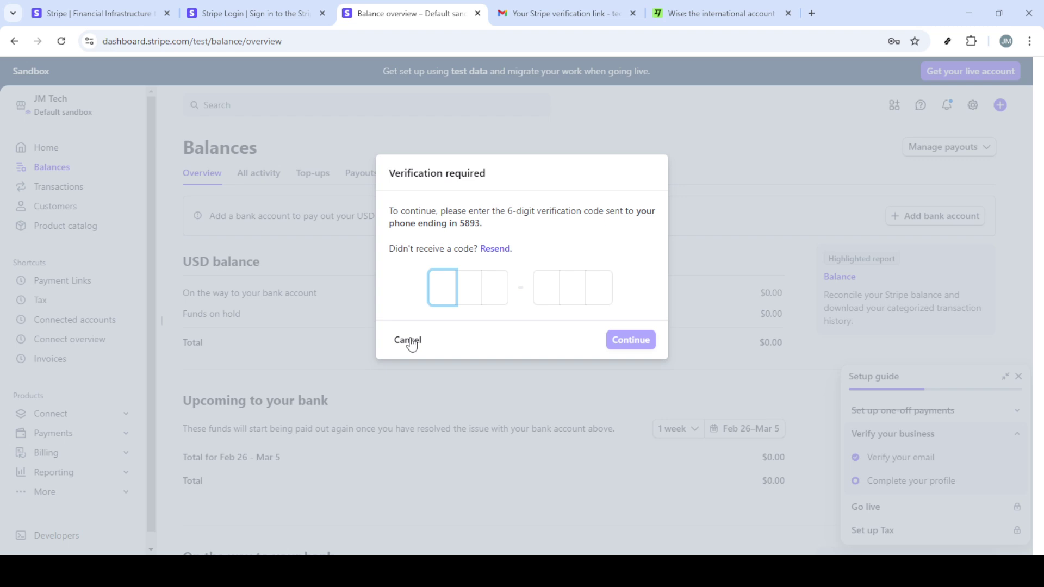
click(411, 343)
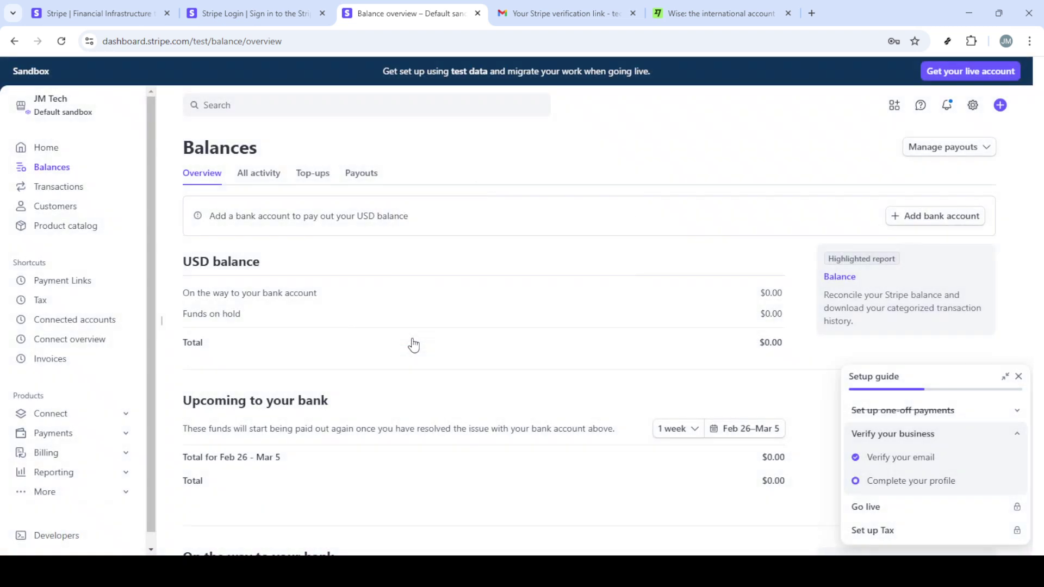